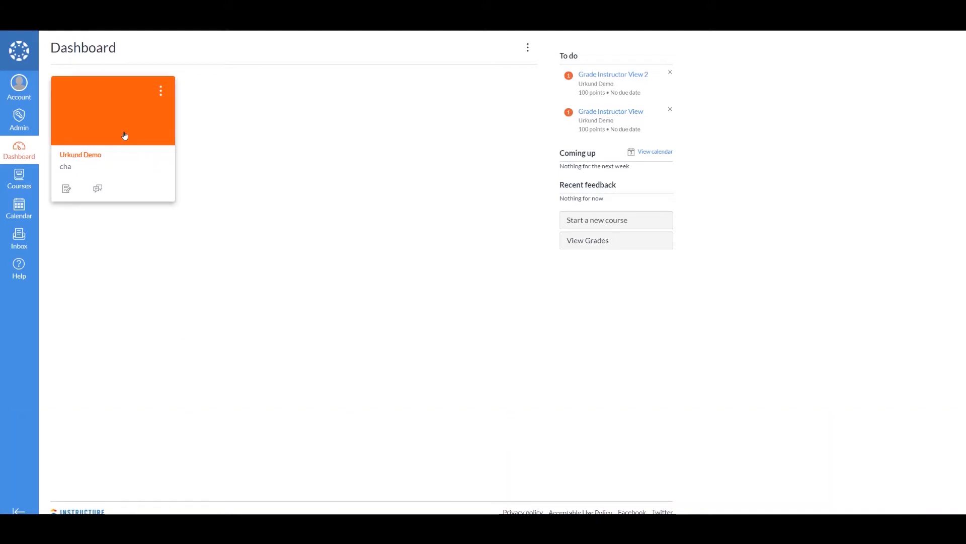
- In the Urkund Demo course, start a new assignment named "Urkund Demo" and set its points to 100
left_click(93, 159)
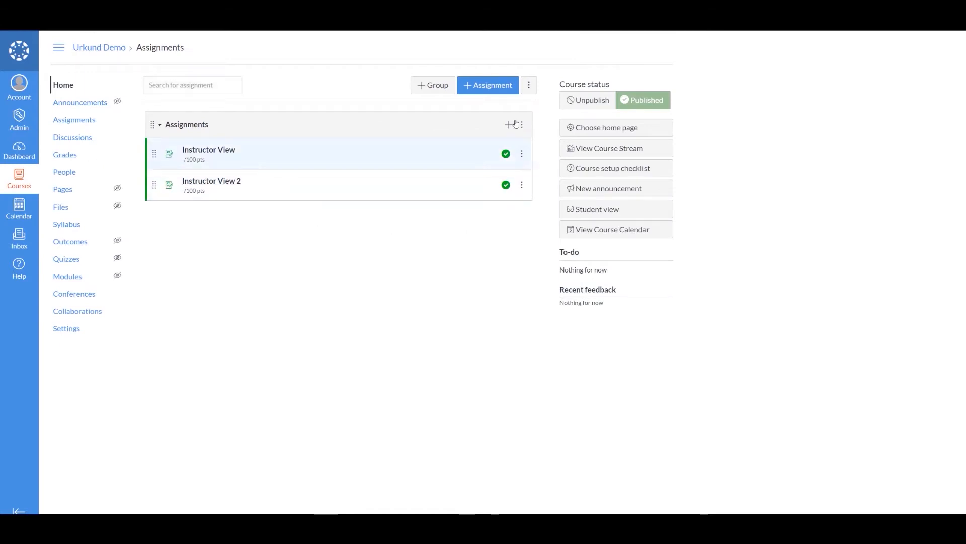
left_click(482, 93)
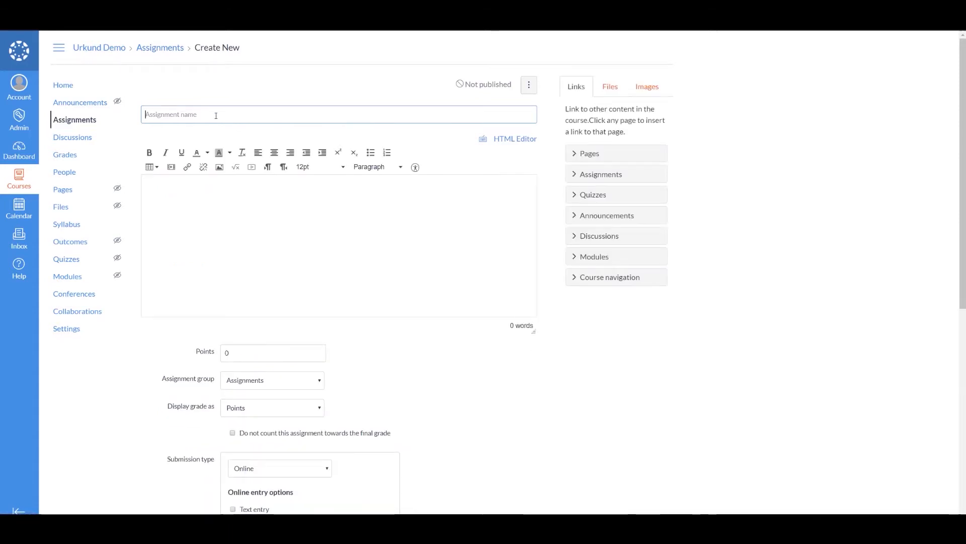
type("Urkund Demo")
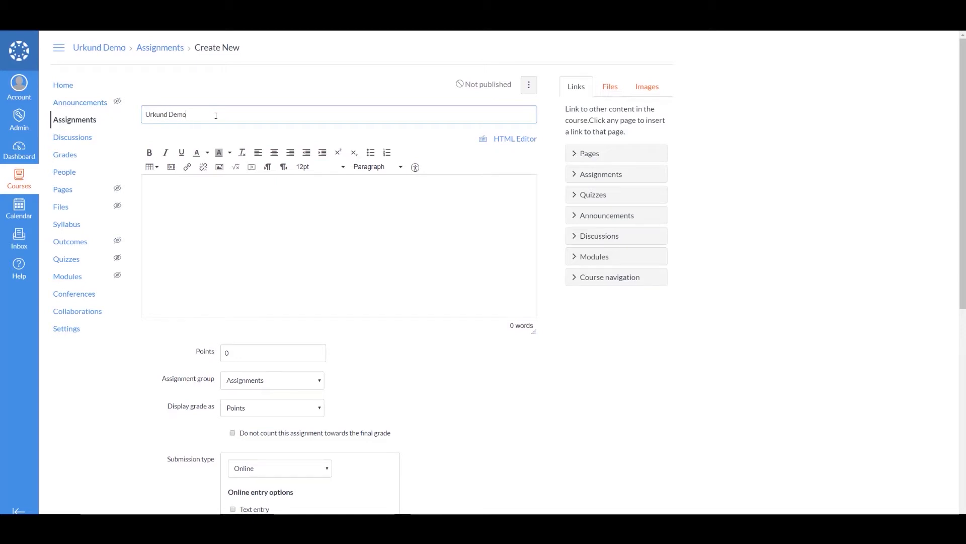
left_click(216, 208)
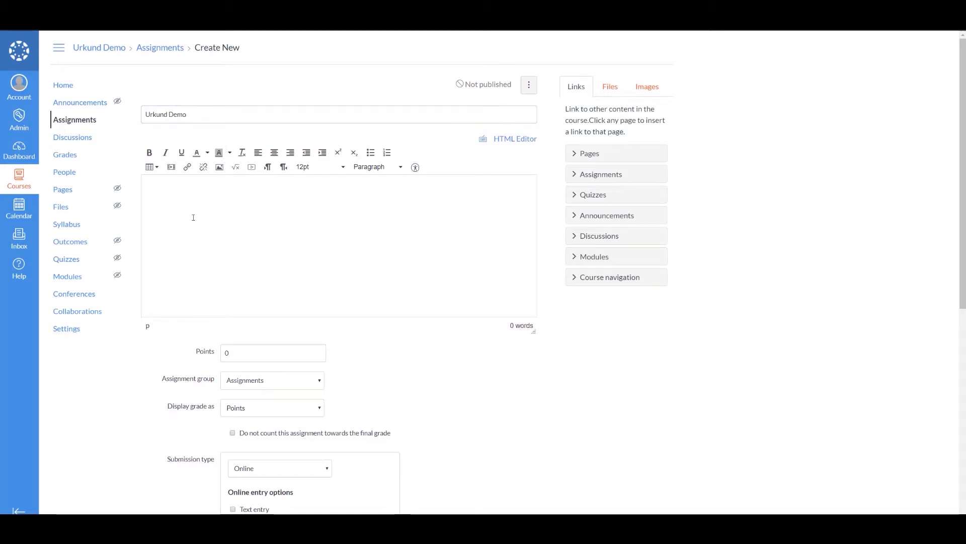
left_click(233, 354)
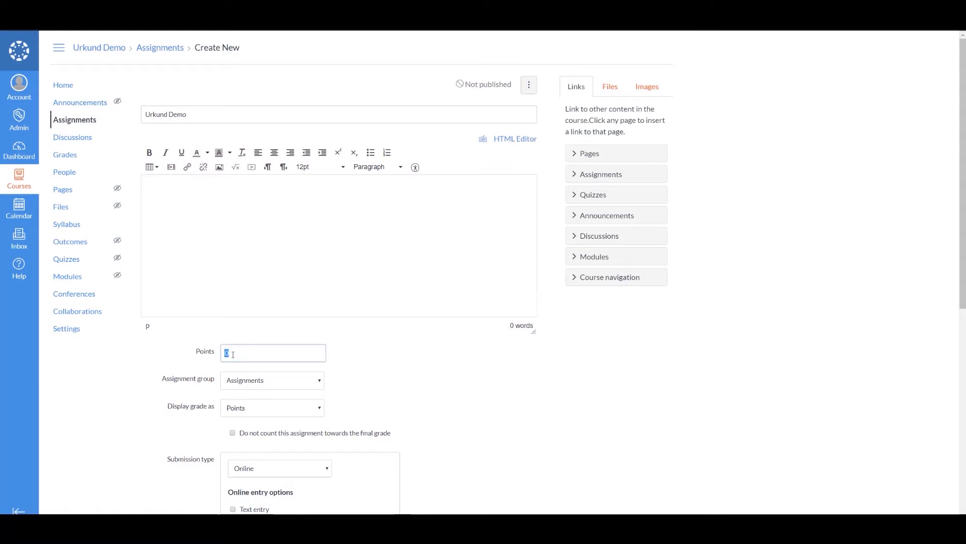
type("100")
left_click(386, 392)
- Allow Text entry, Website URL, Media Recordings and File Uploads as online entry options for the assignment
scroll(384, 390, "down", 2)
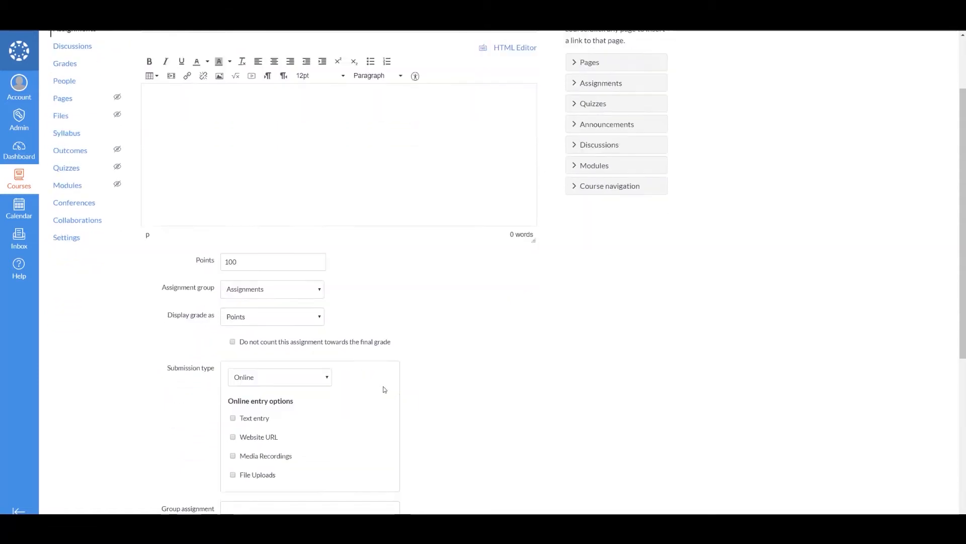
scroll(353, 362, "down", 1)
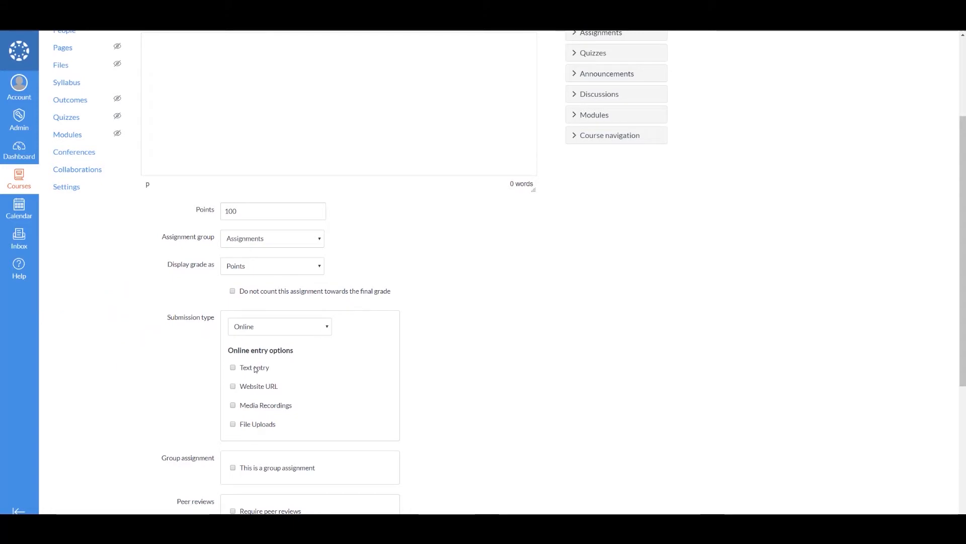
left_click(233, 367)
left_click(233, 386)
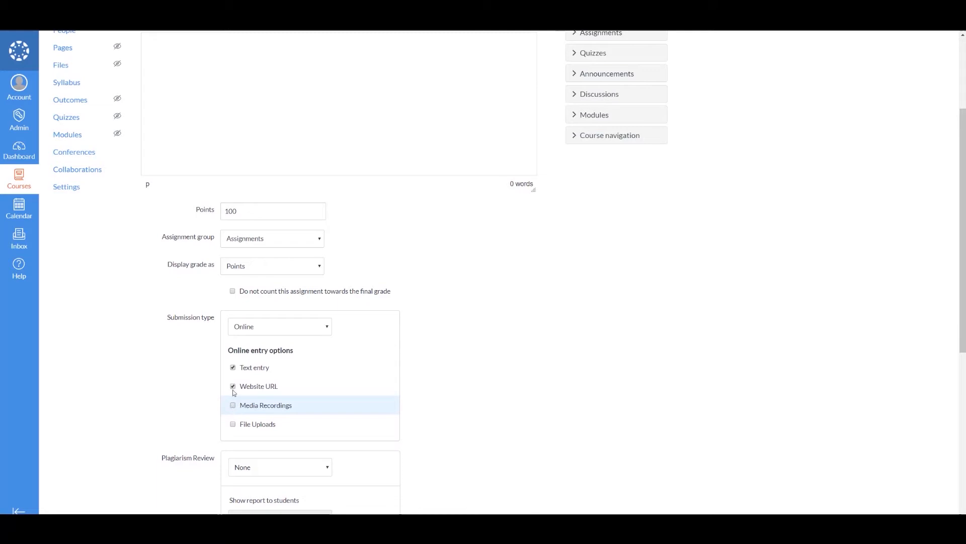
left_click(233, 386)
left_click(233, 367)
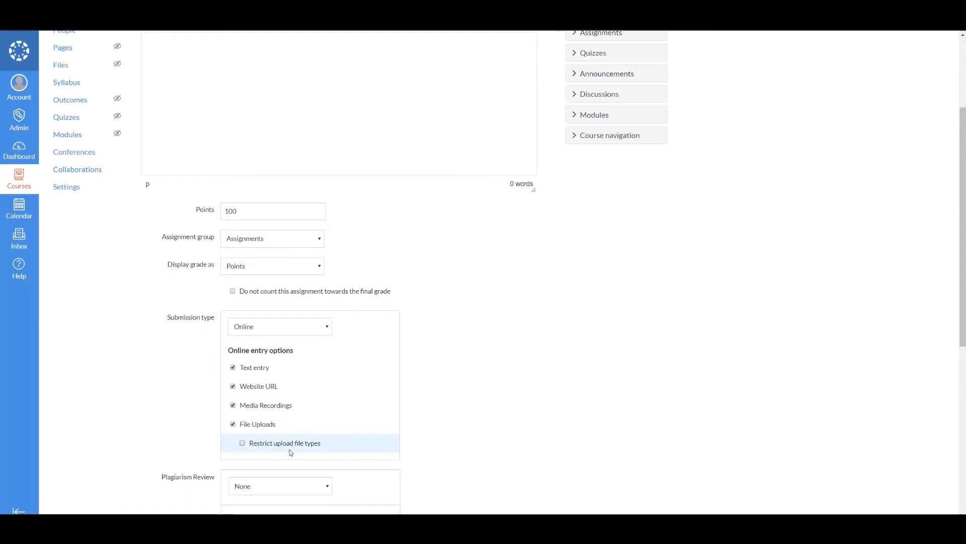
left_click(243, 444)
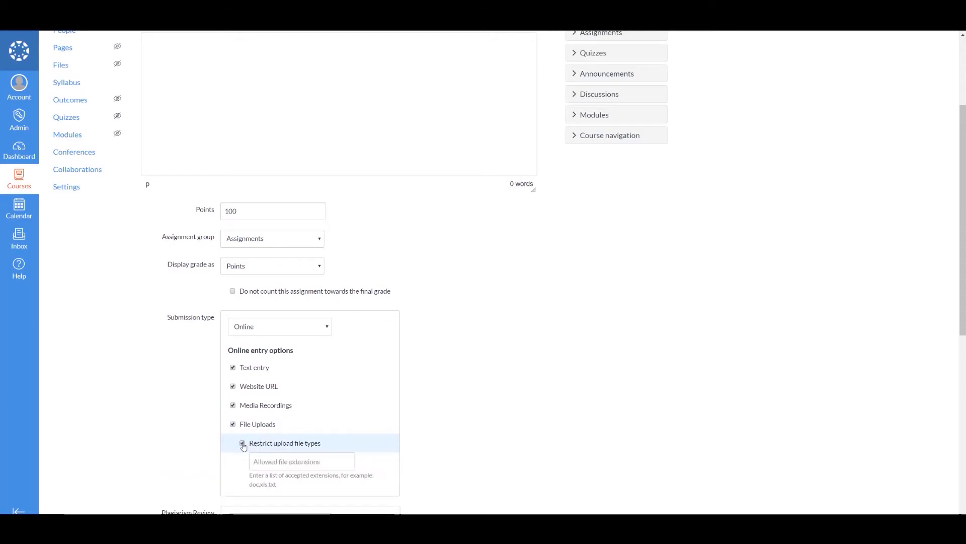
left_click(269, 463)
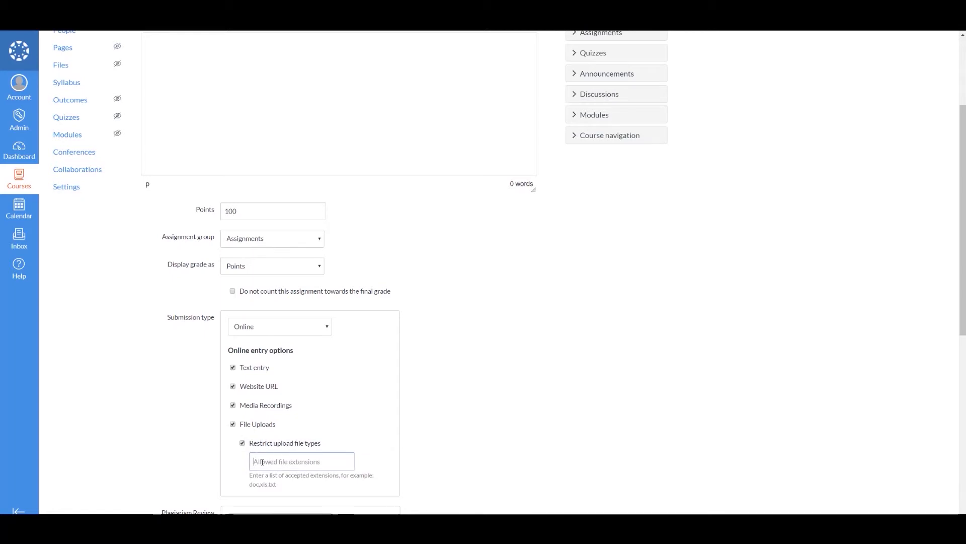
left_click(241, 443)
- Set the assignment's Plagiarism Review tool to URKUND
scroll(187, 447, "down", 3)
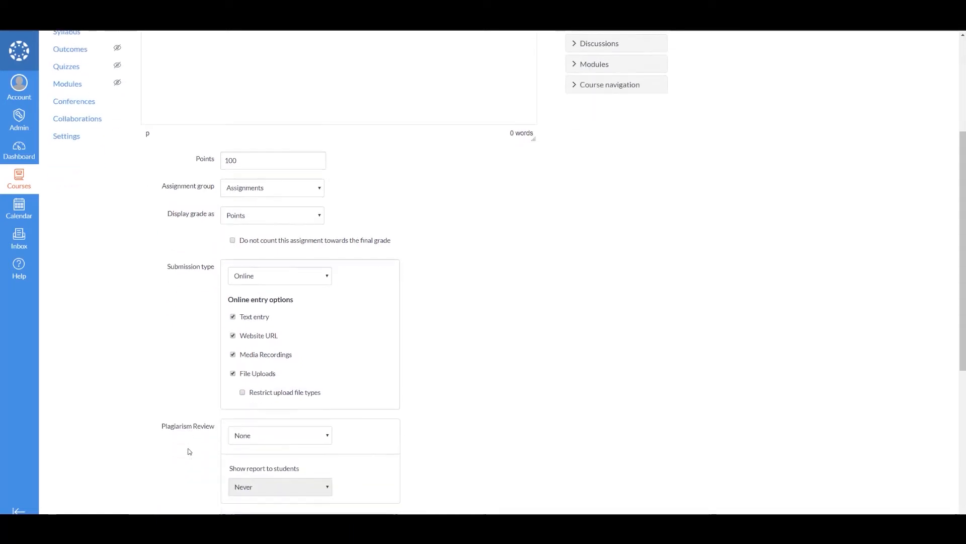
scroll(171, 387, "down", 1)
scroll(156, 320, "down", 1)
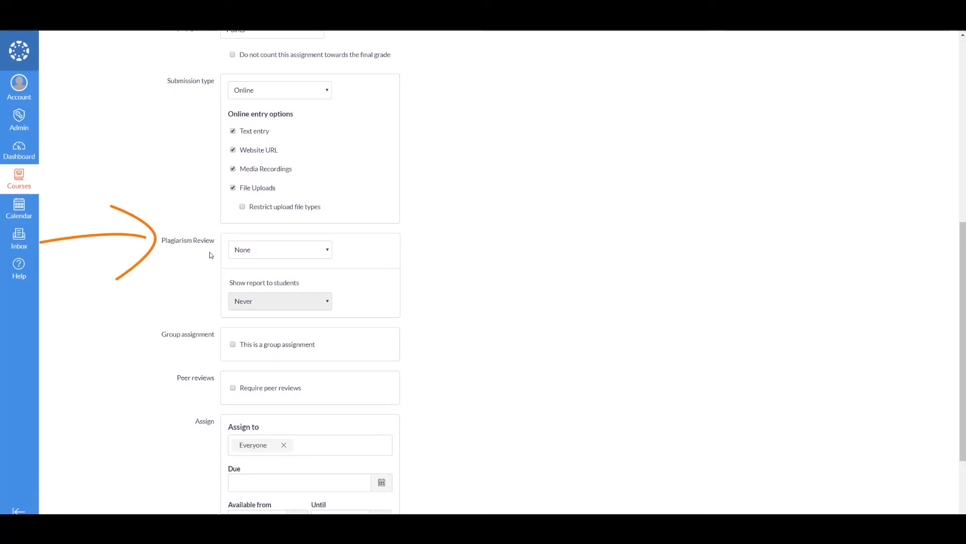
left_click(329, 253)
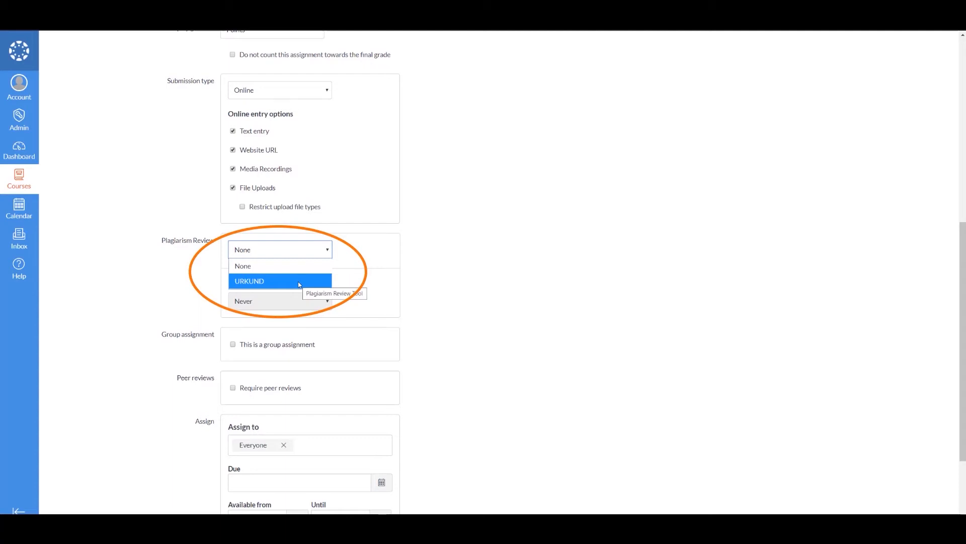
left_click(299, 283)
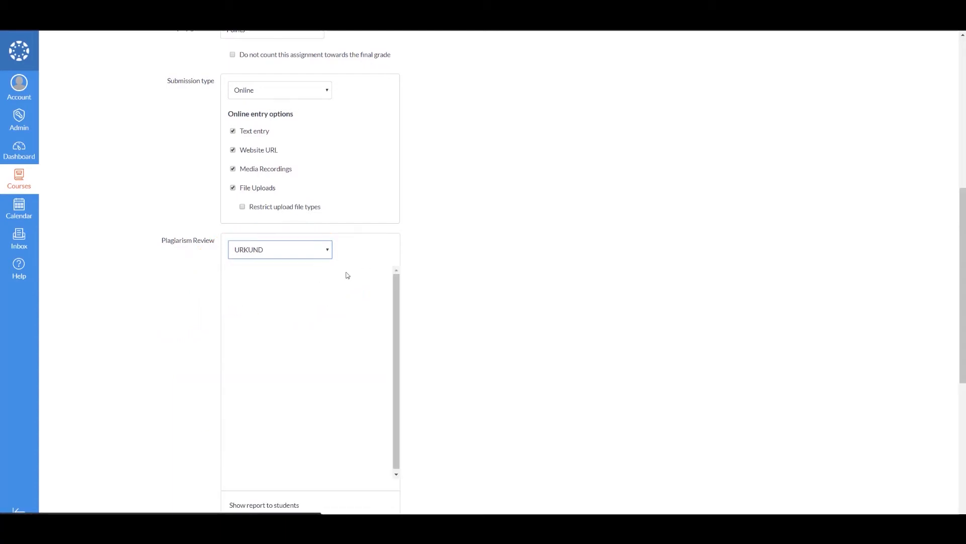
- Set Show report to students to Never, then save and publish the assignment
scroll(362, 312, "down", 4)
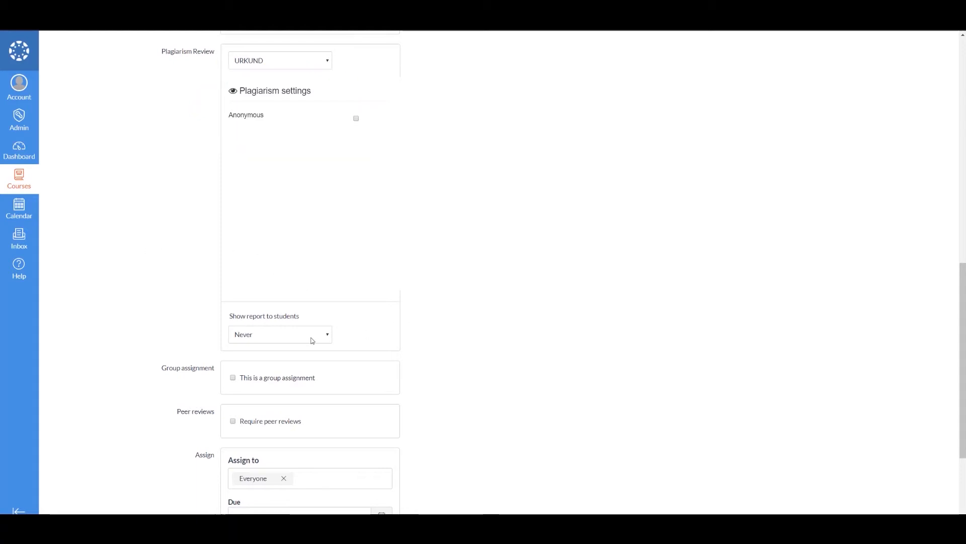
scroll(355, 332, "down", 1)
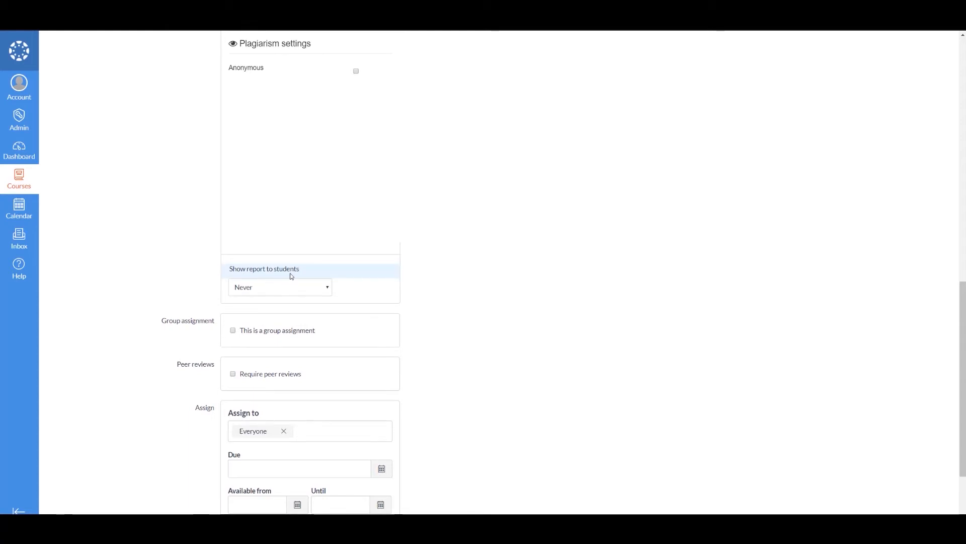
left_click(327, 288)
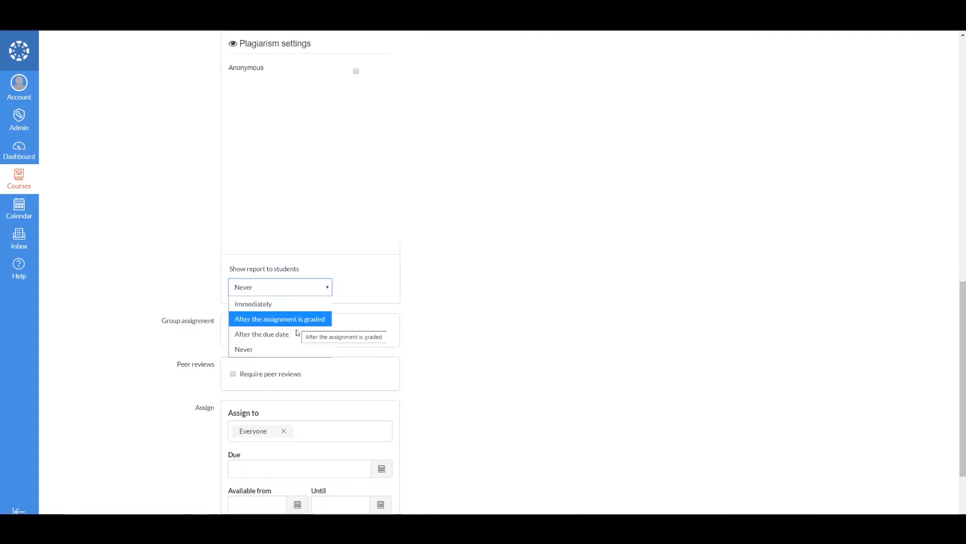
left_click(271, 349)
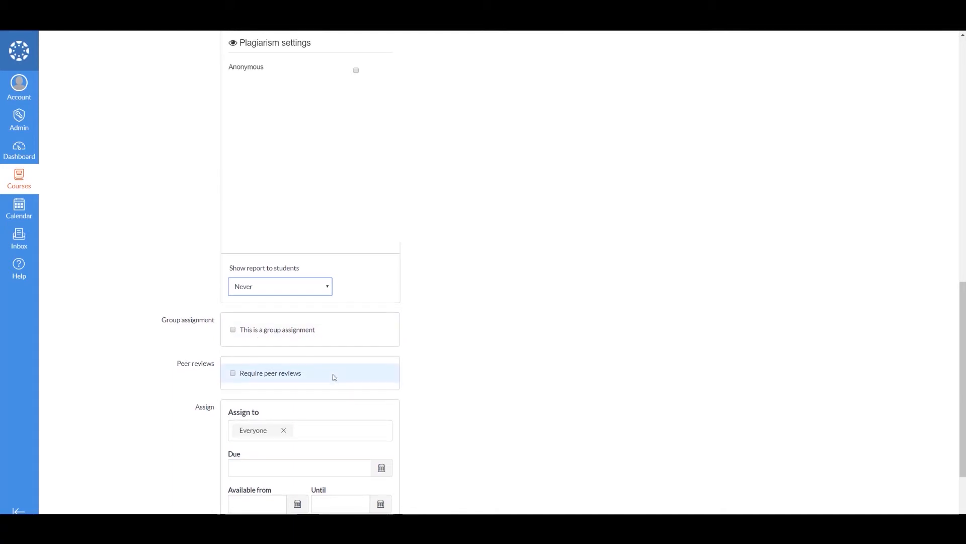
scroll(334, 377, "down", 2)
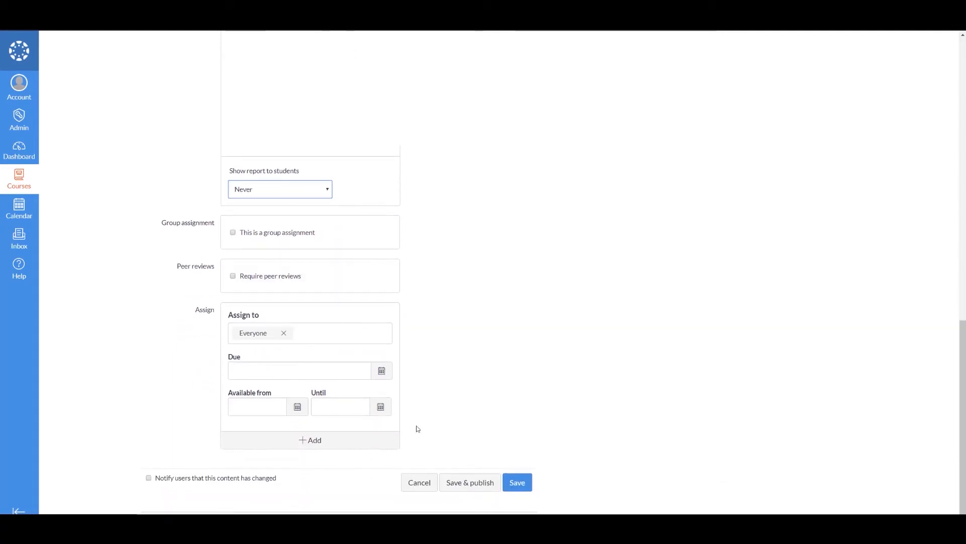
left_click(485, 489)
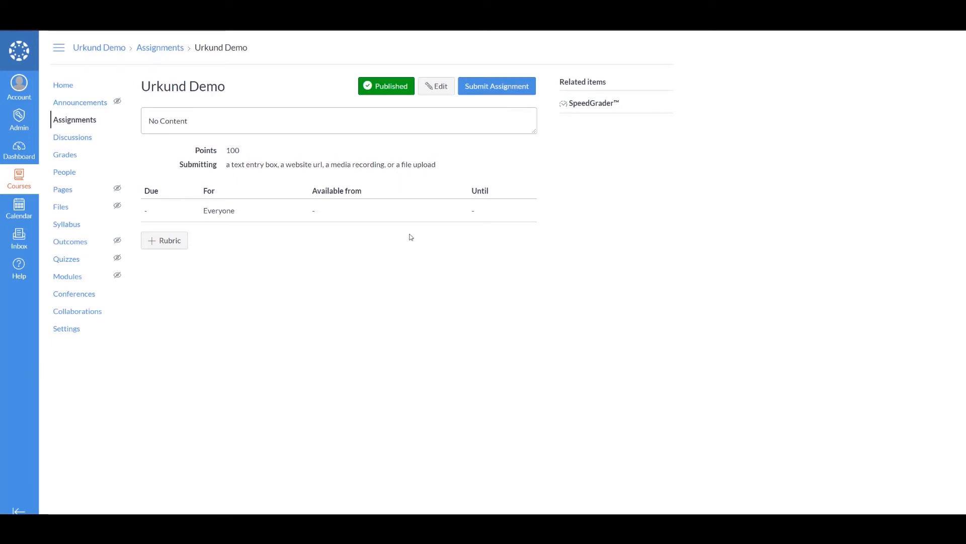
- Submit Psych 101 Paper.docx to the assignment as a file upload, accepting the plagiarism-scan consent
left_click(493, 91)
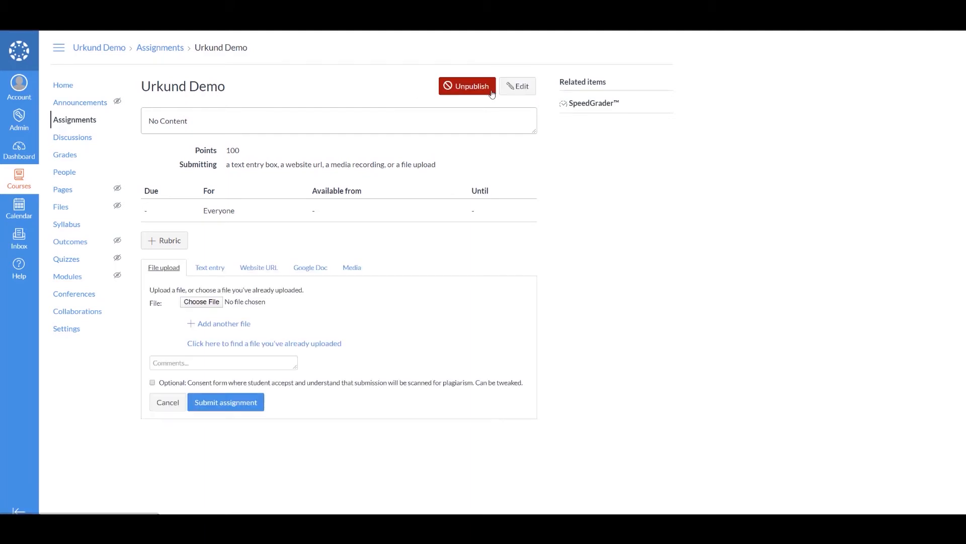
left_click(214, 303)
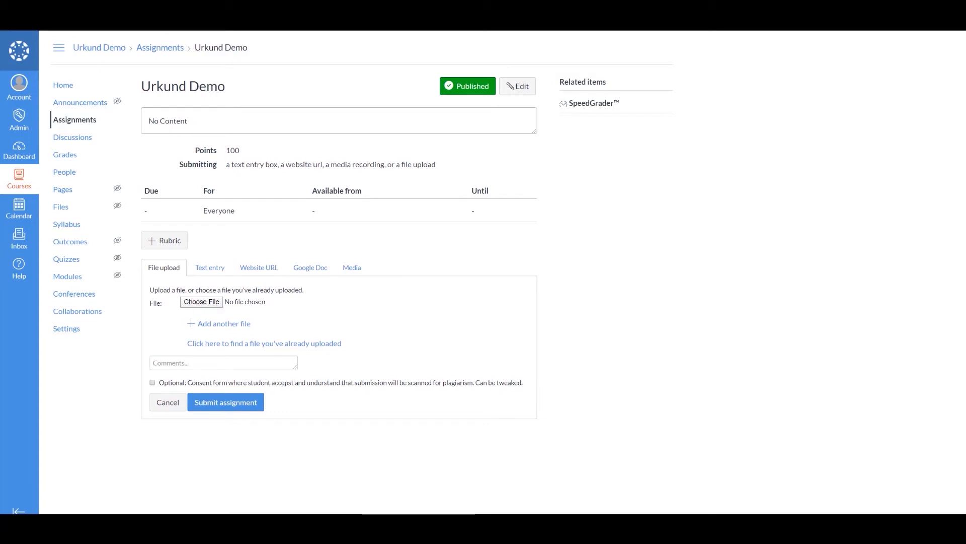
double_click(197, 401)
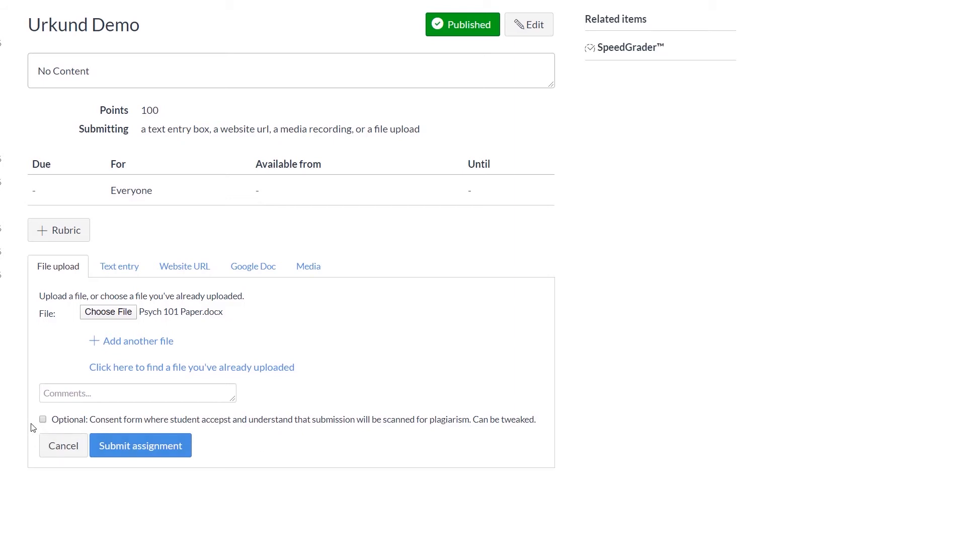
left_click(139, 451)
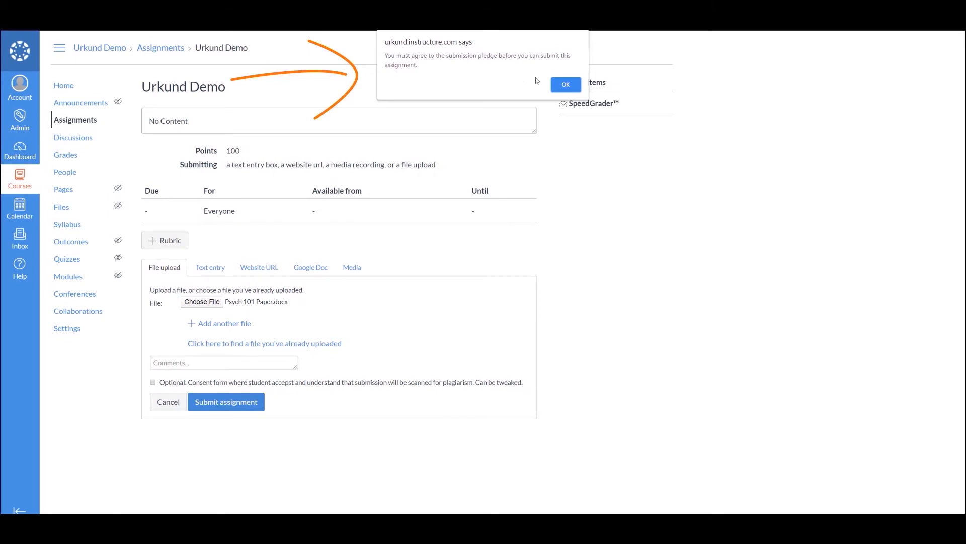
left_click(565, 85)
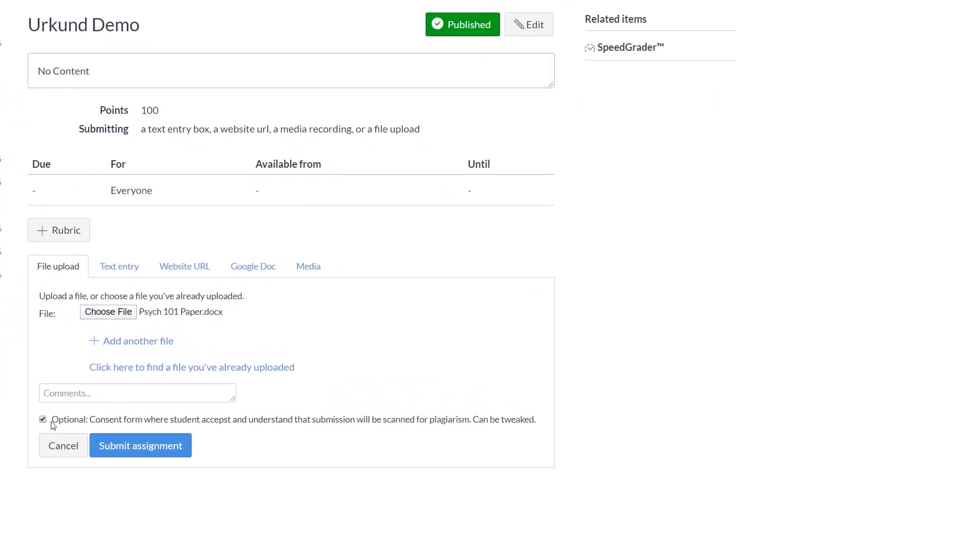
left_click(129, 456)
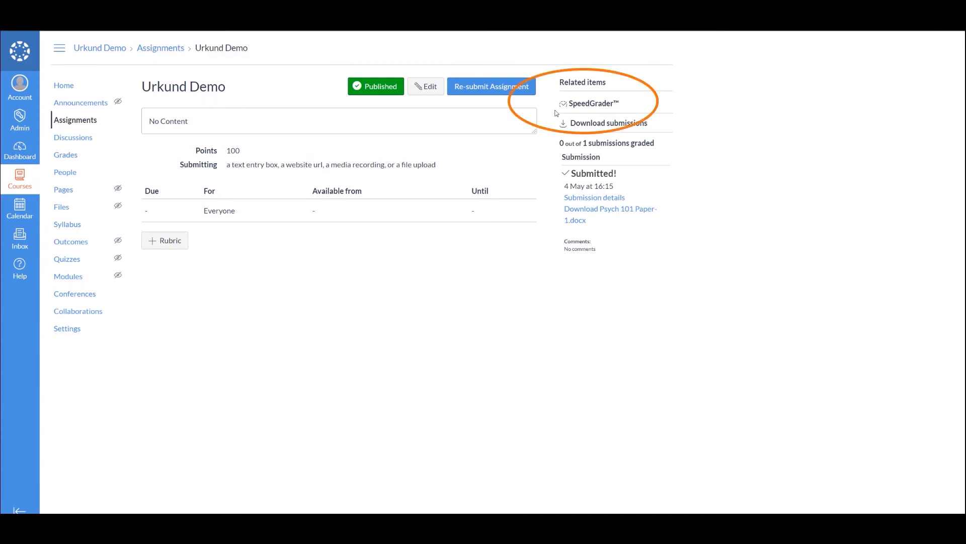
- View the submitted psychology paper in SpeedGrader and return to the Urkund Demo assignment page
left_click(603, 107)
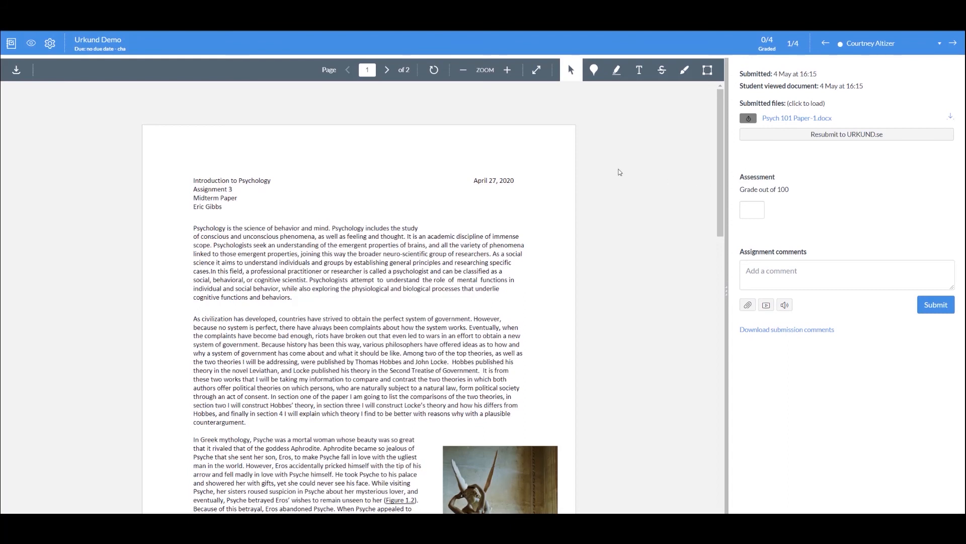
left_click(99, 40)
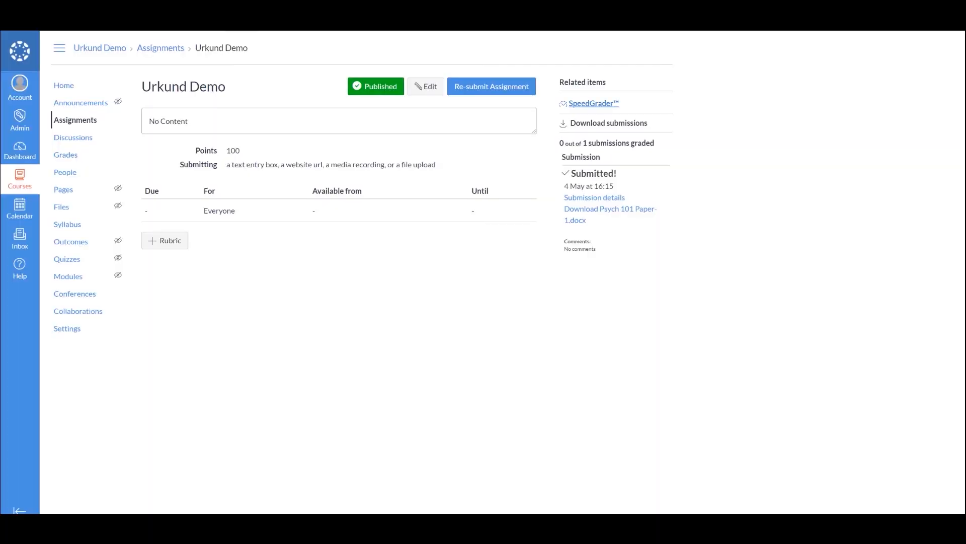
- Open the Instructor View assignment in SpeedGrader and examine the Urkund analysis overview for Urkund Terminology.docx
left_click(153, 54)
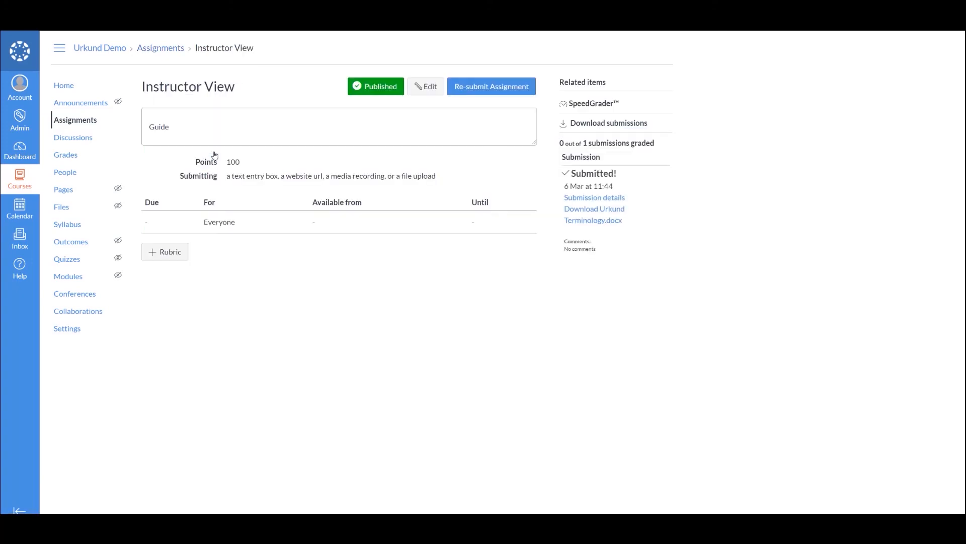
left_click(596, 106)
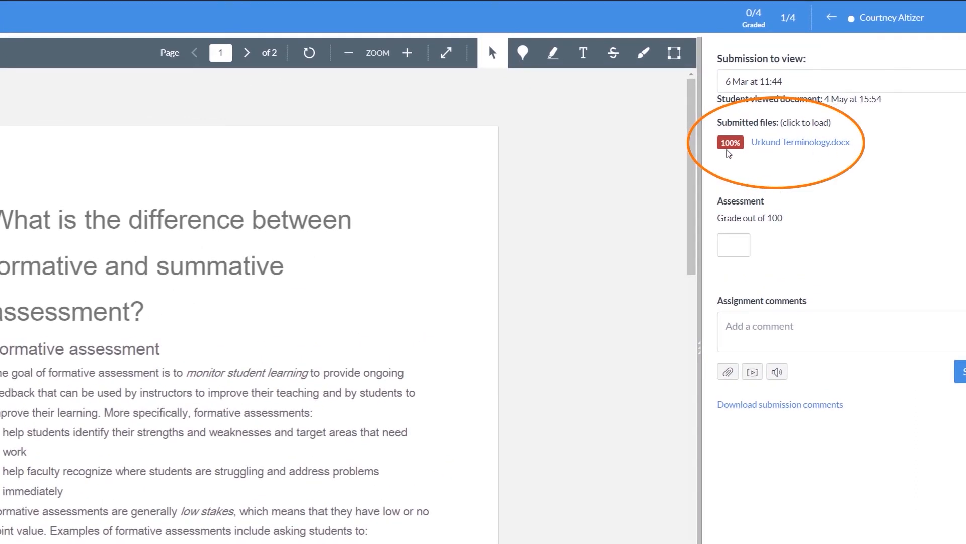
mouse_move(729, 152)
left_click(729, 145)
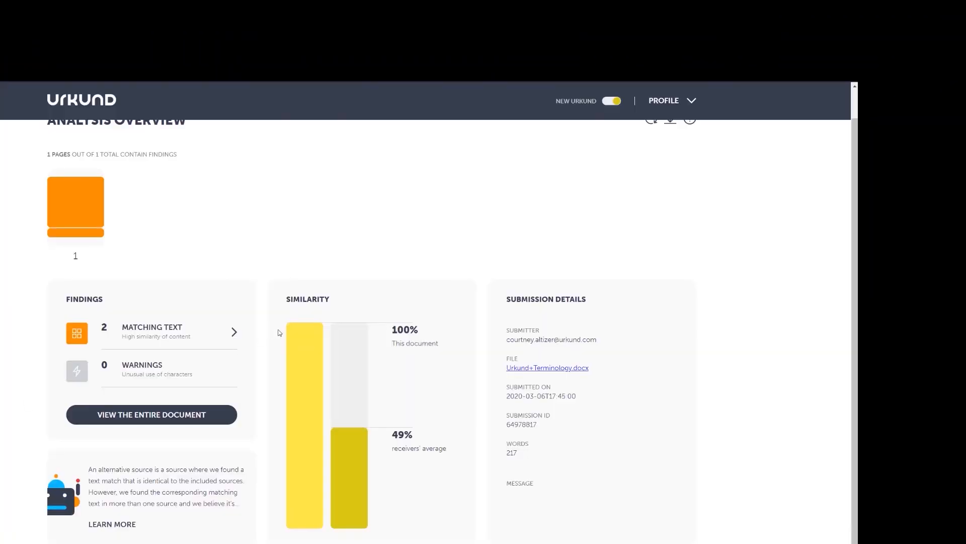
scroll(373, 392, "up", 1)
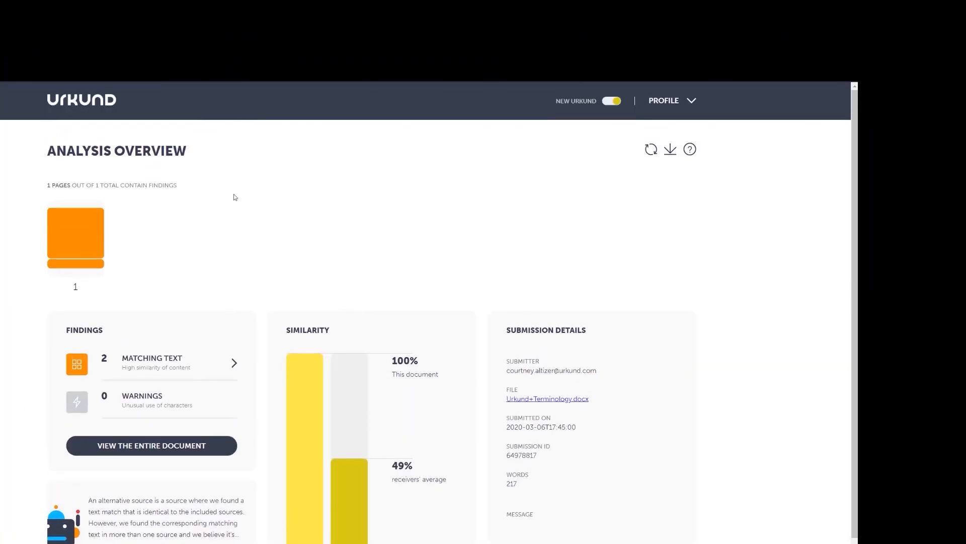